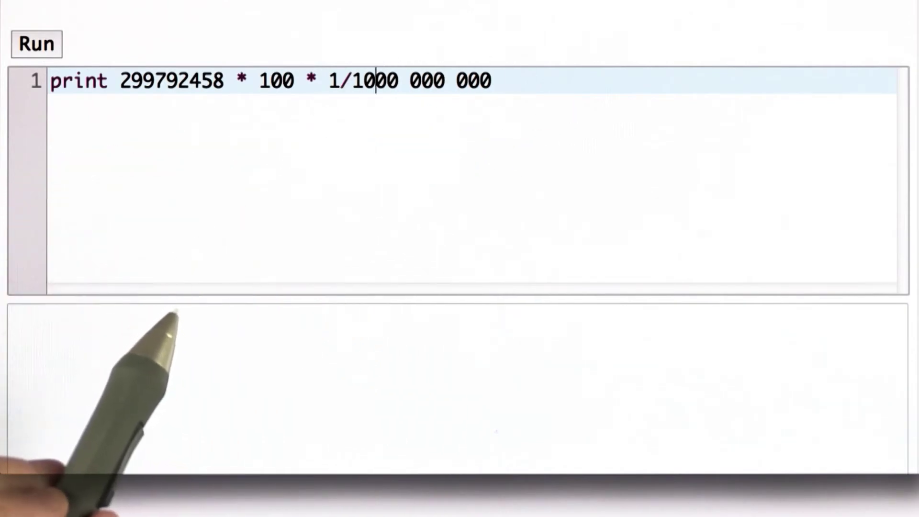
key(Right)
key(Right)
key(Right)
key(Delete)
key(Right)
key(Right)
key(Right)
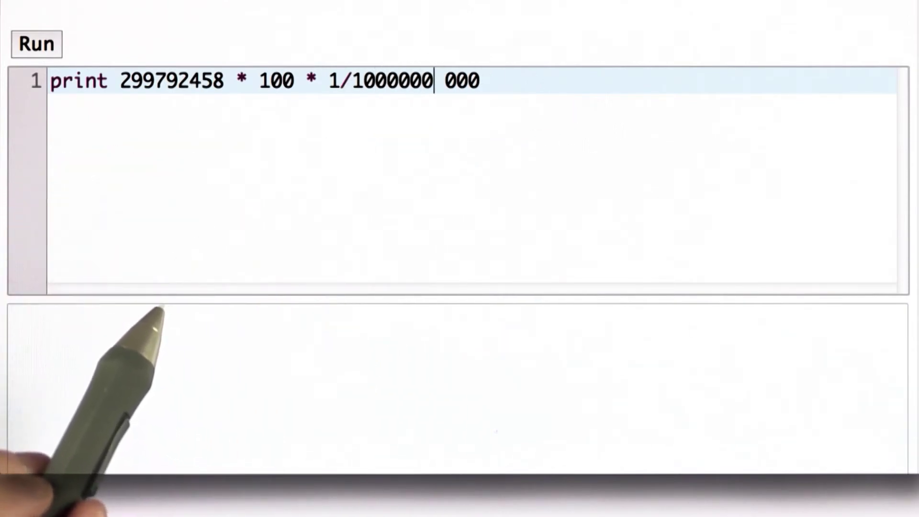
key(Delete)
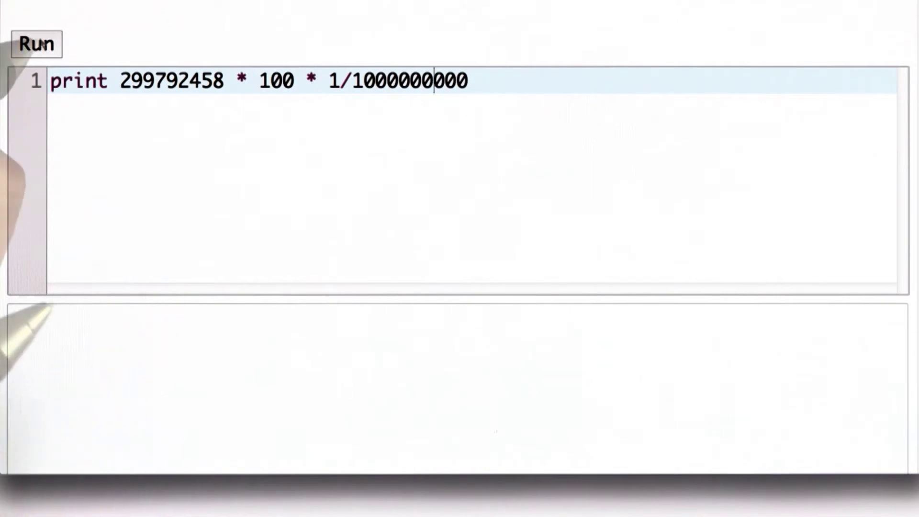
click(37, 43)
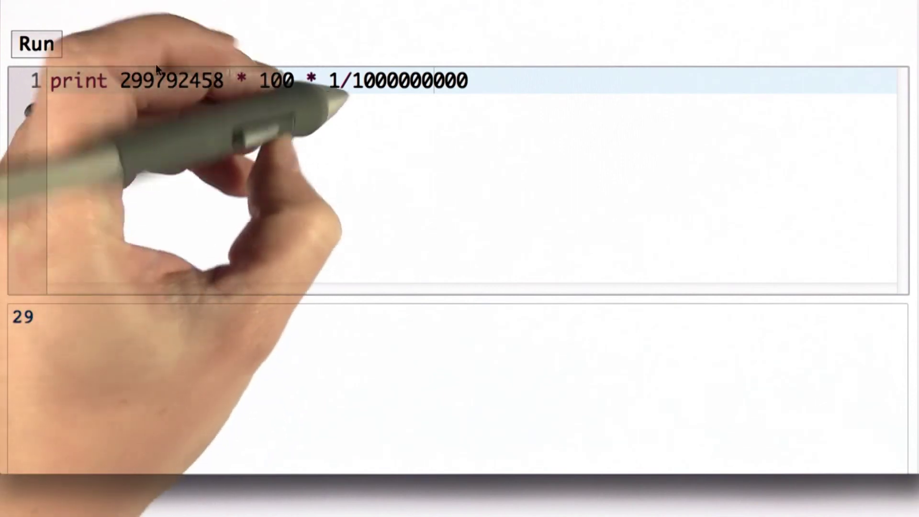
- Change the numerator to 1.0 and rerun to get 29.9792458
click(343, 80)
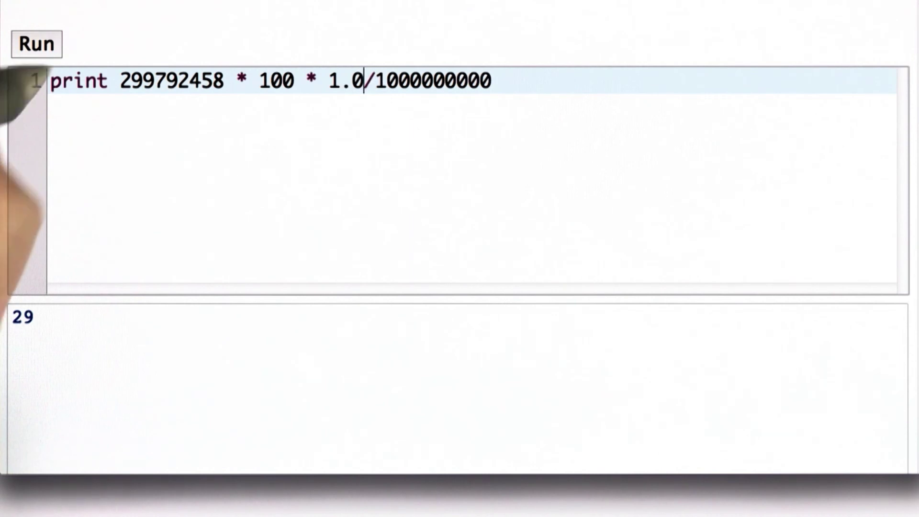
click(37, 43)
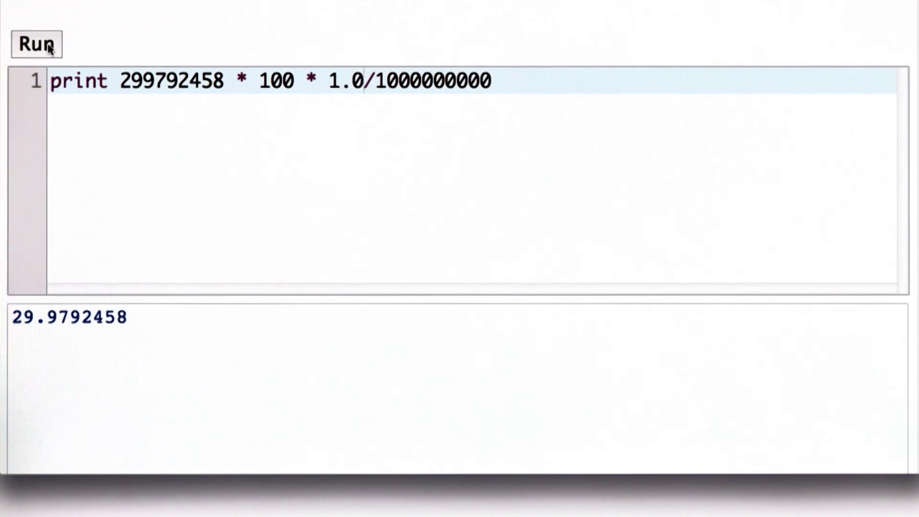